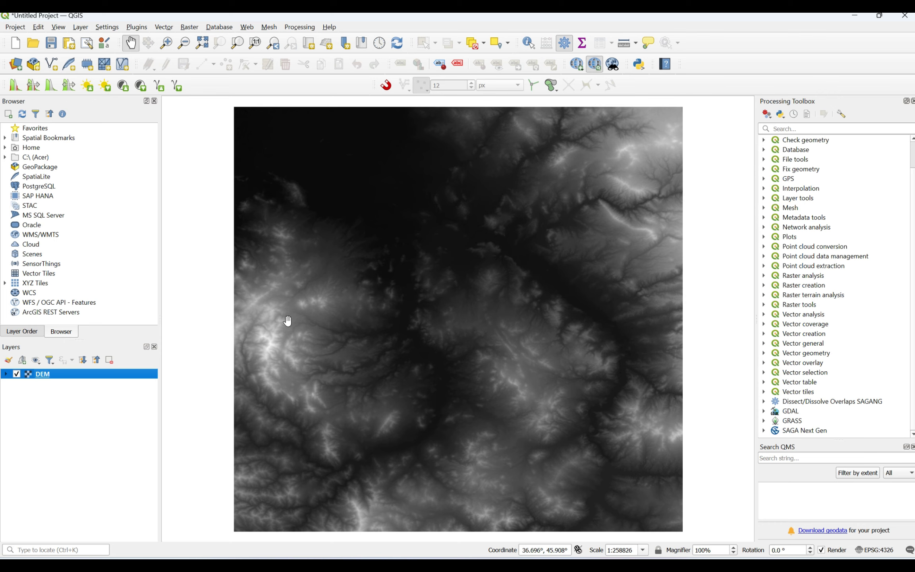
Check the assigned coordinate reference system in the DEM layer's source properties.
right_click(41, 377)
click(66, 376)
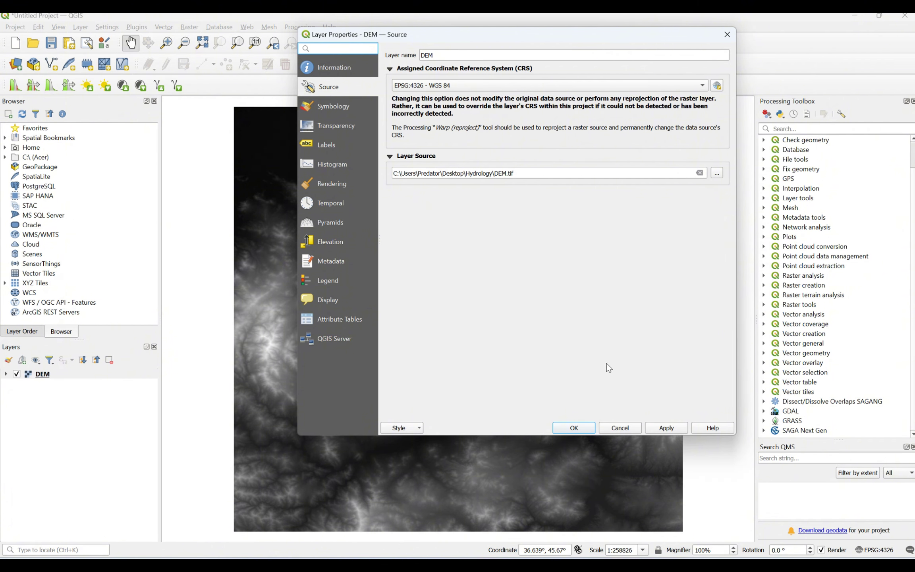
click(624, 428)
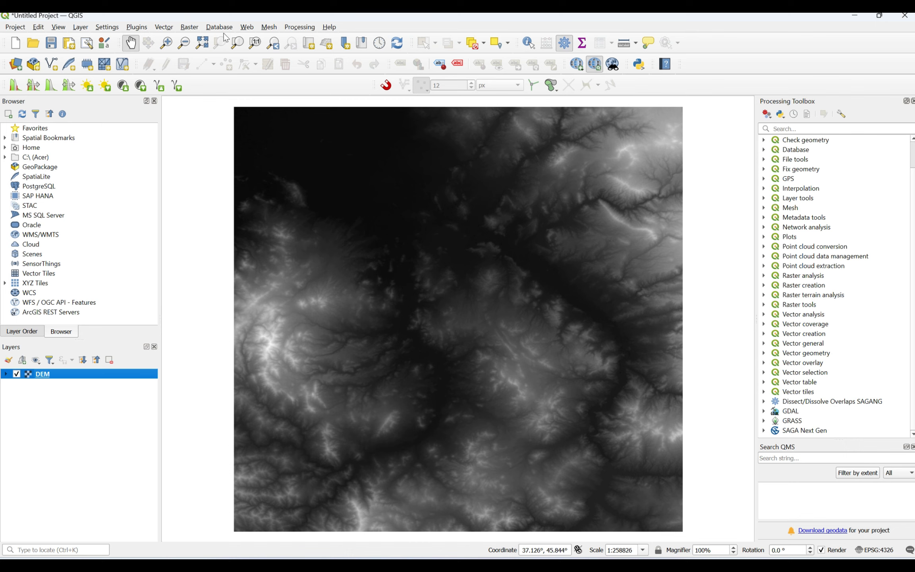
click(190, 28)
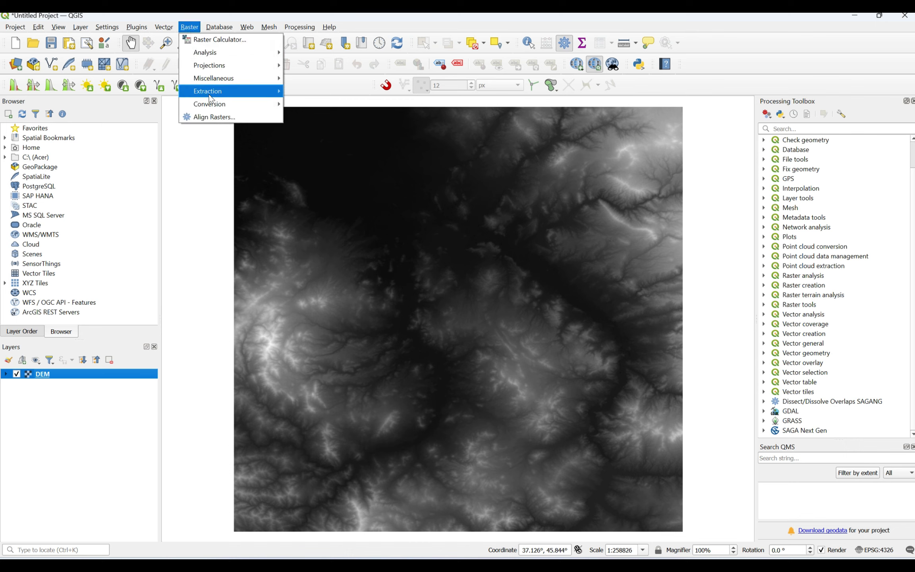
mouse_move(213, 104)
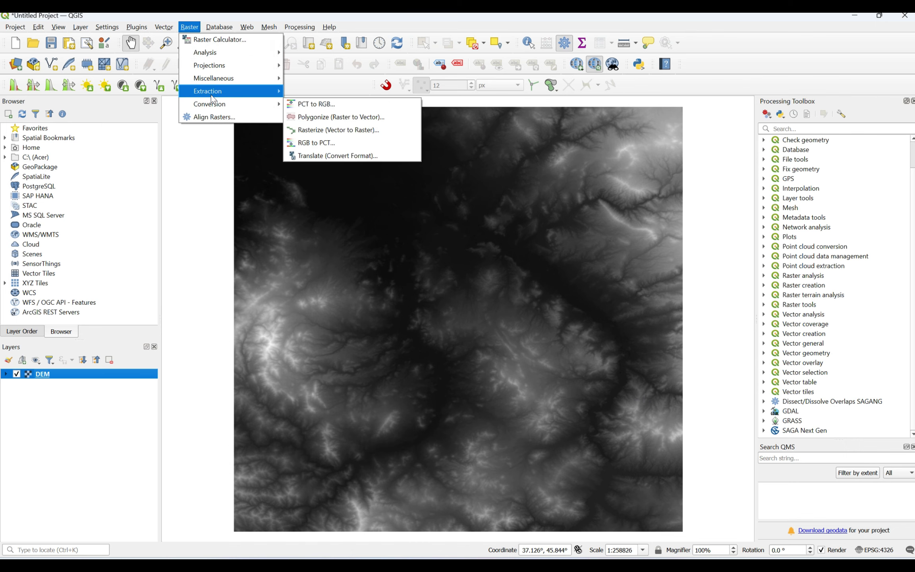
mouse_move(216, 66)
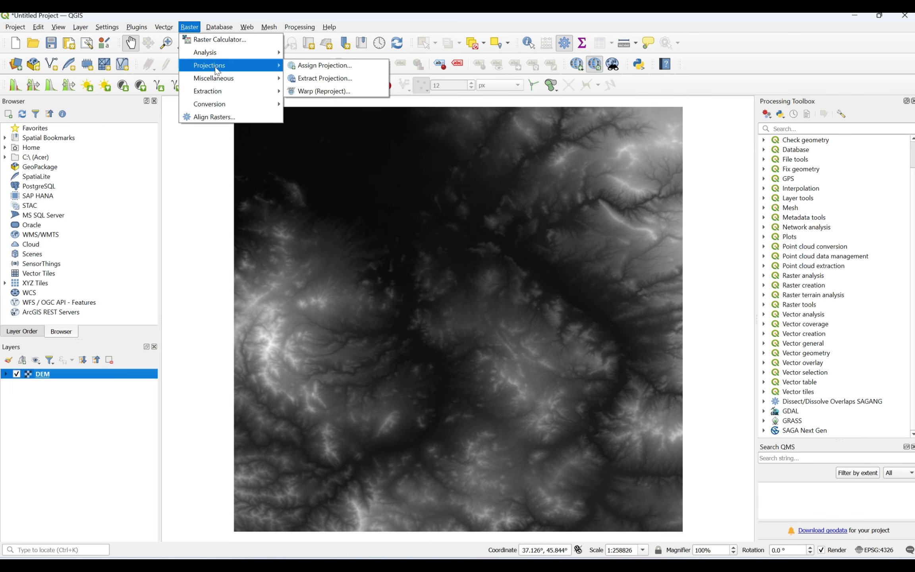
click(315, 93)
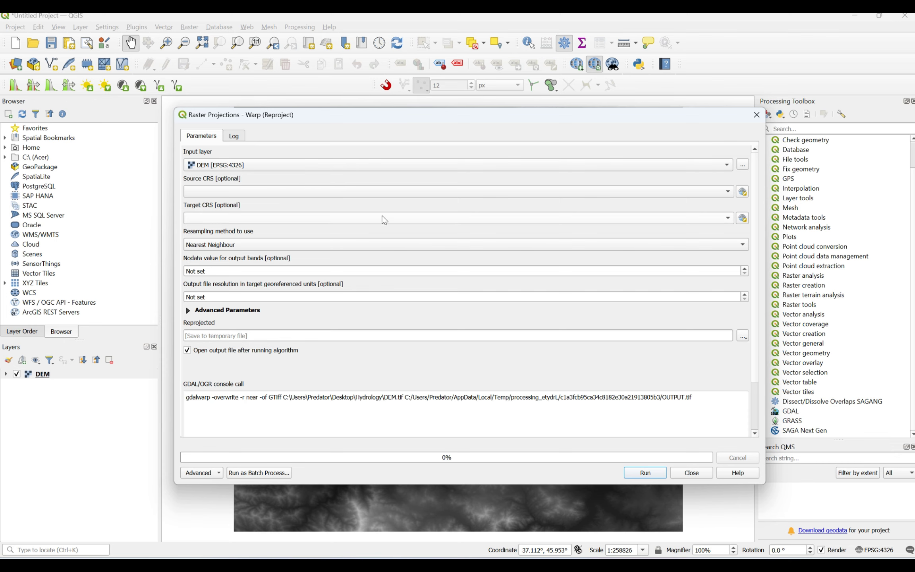
click(741, 219)
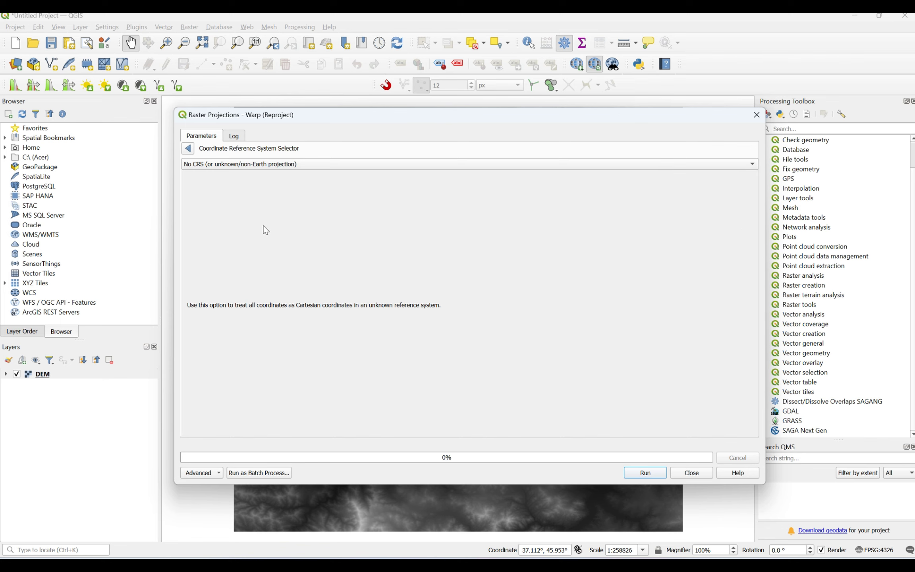
click(222, 166)
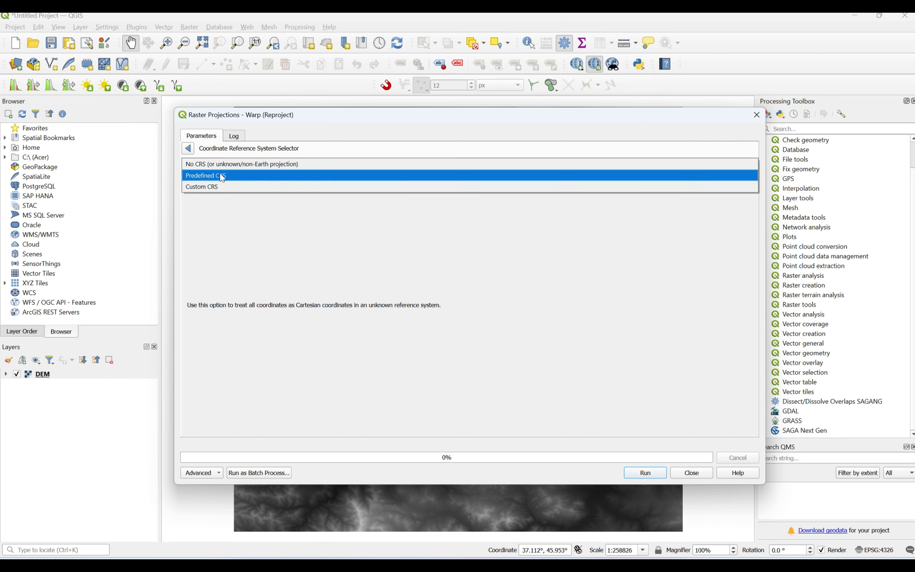
click(223, 176)
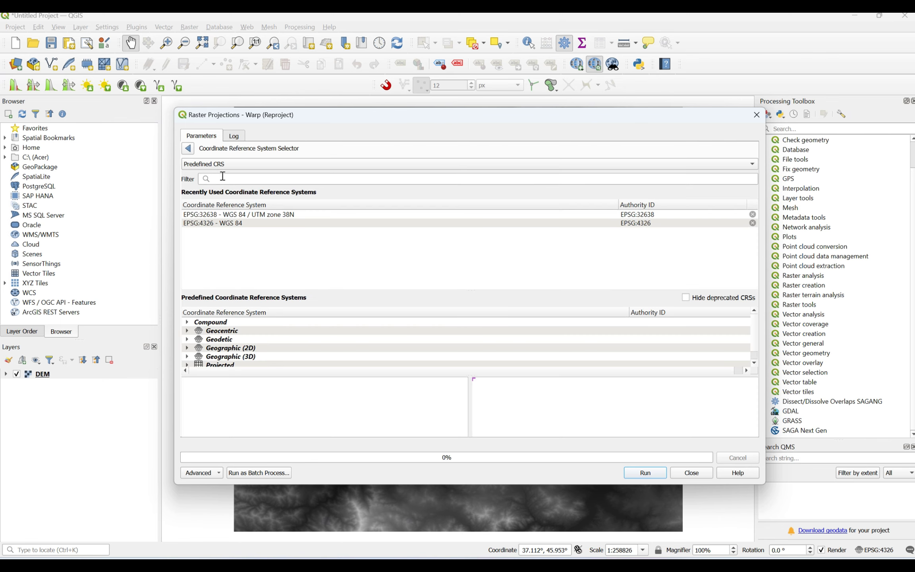
click(223, 177)
text(38N)
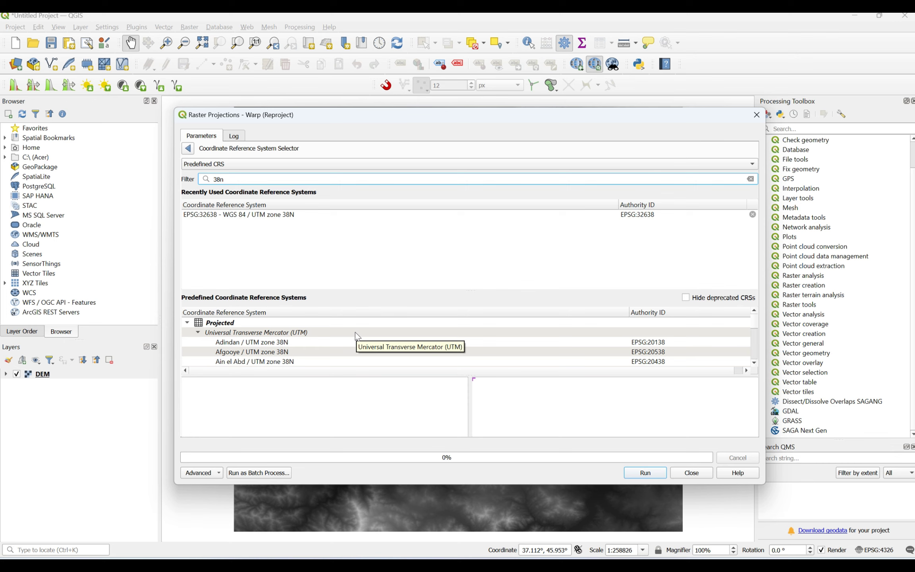
scroll(309, 348, down, 5)
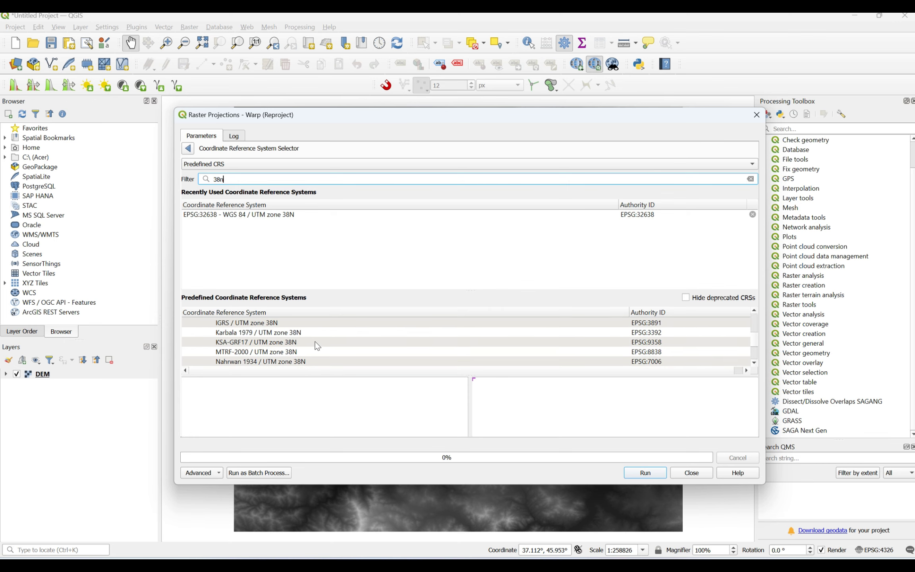
scroll(318, 346, down, 3)
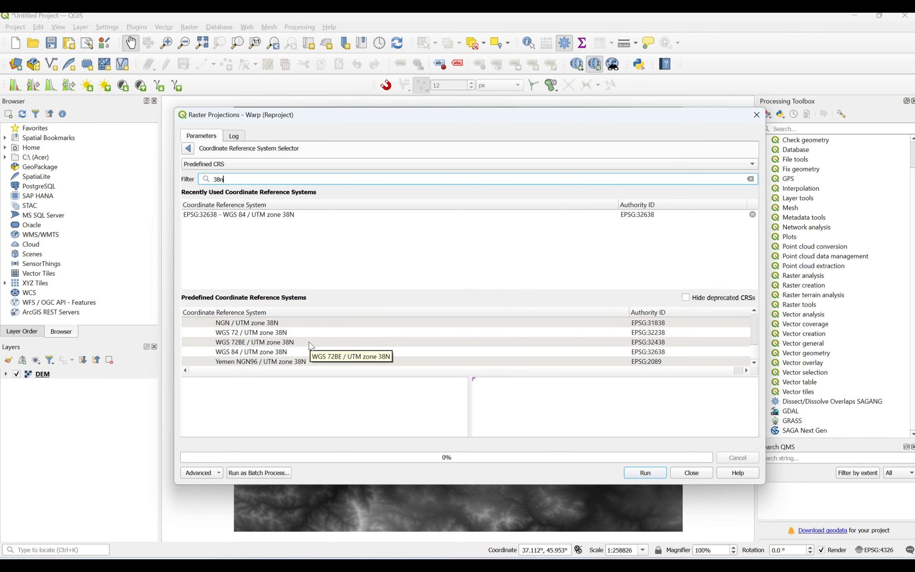
click(264, 355)
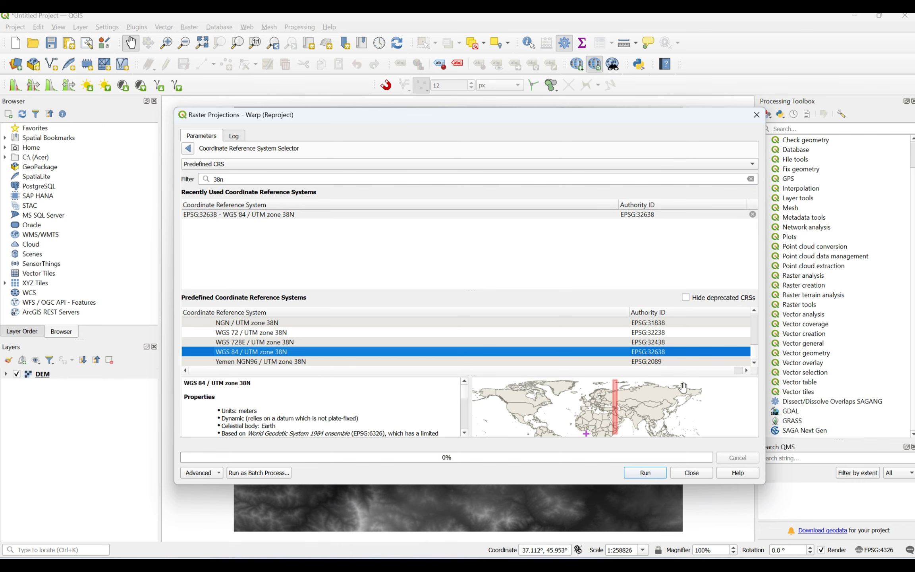
click(692, 472)
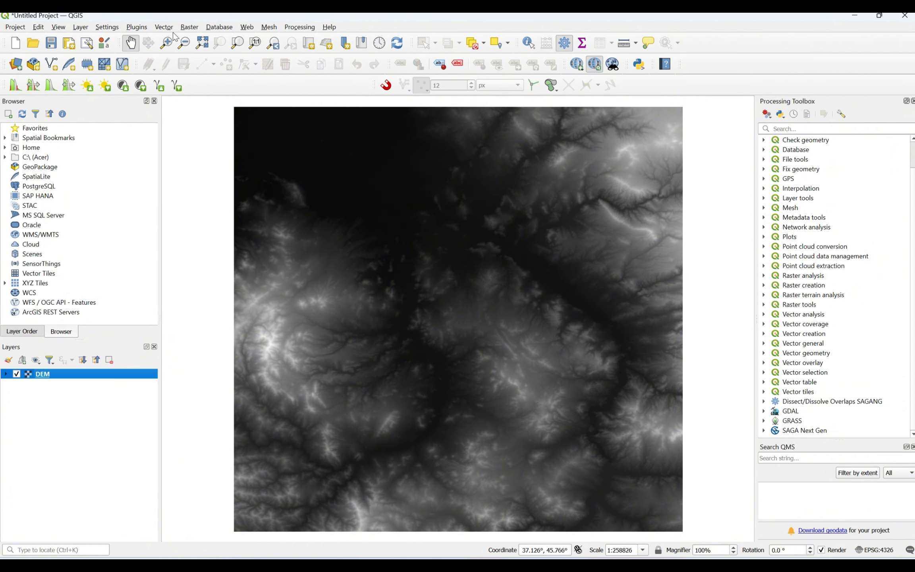
Start a Contour extraction on the DEM layer and set the interval between contour lines to 50.
click(187, 27)
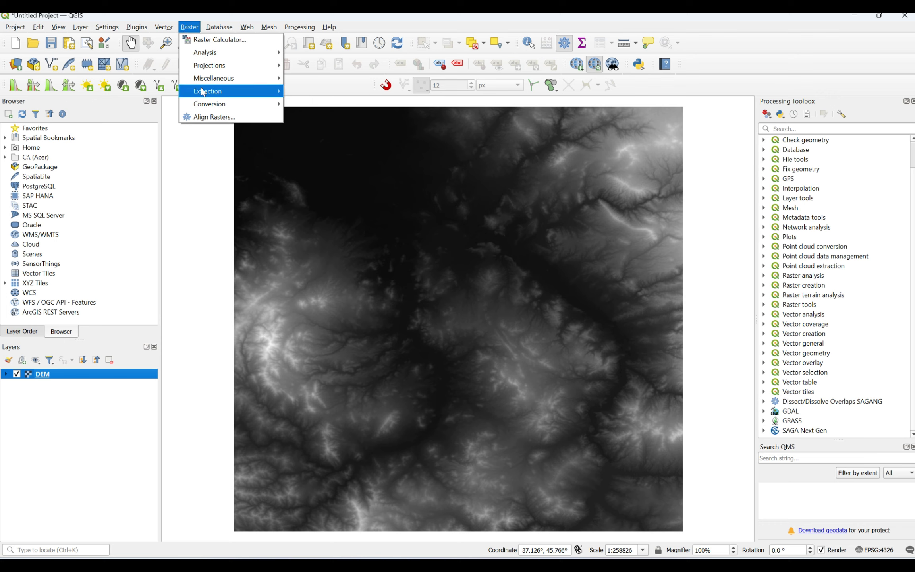
mouse_move(205, 92)
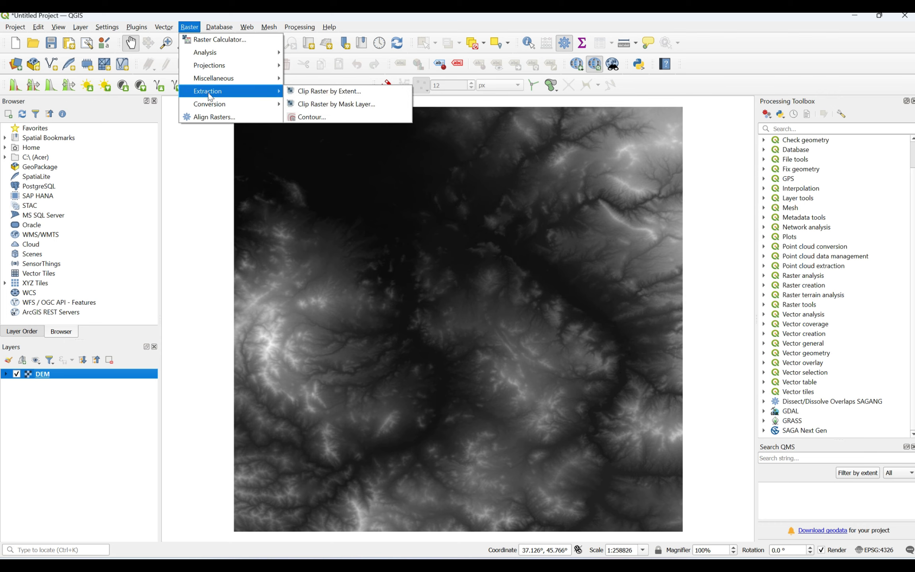
click(307, 118)
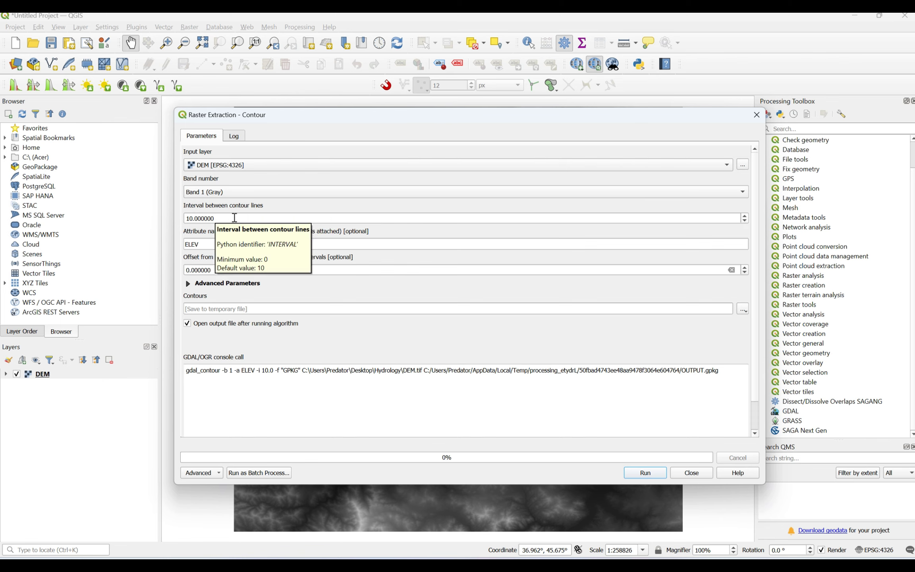
click(189, 219)
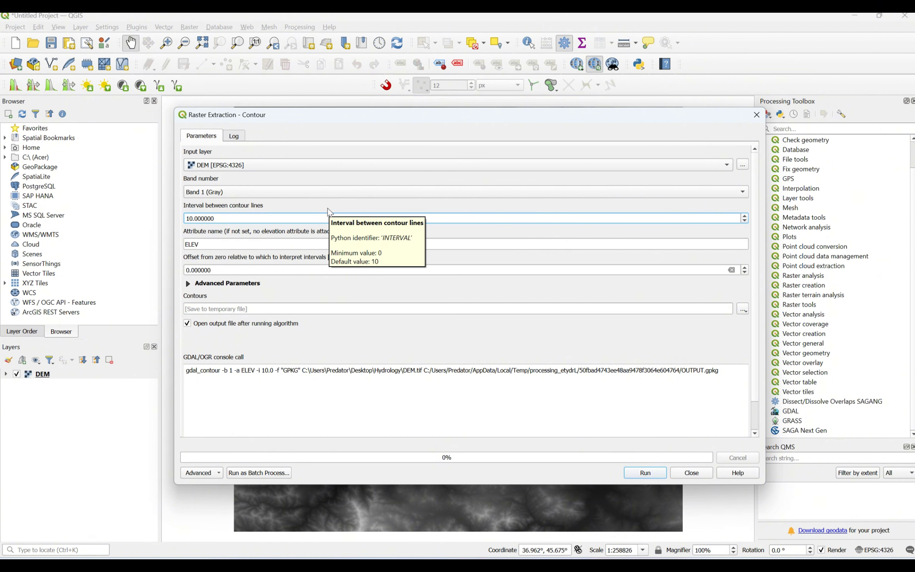
key(BackSpace)
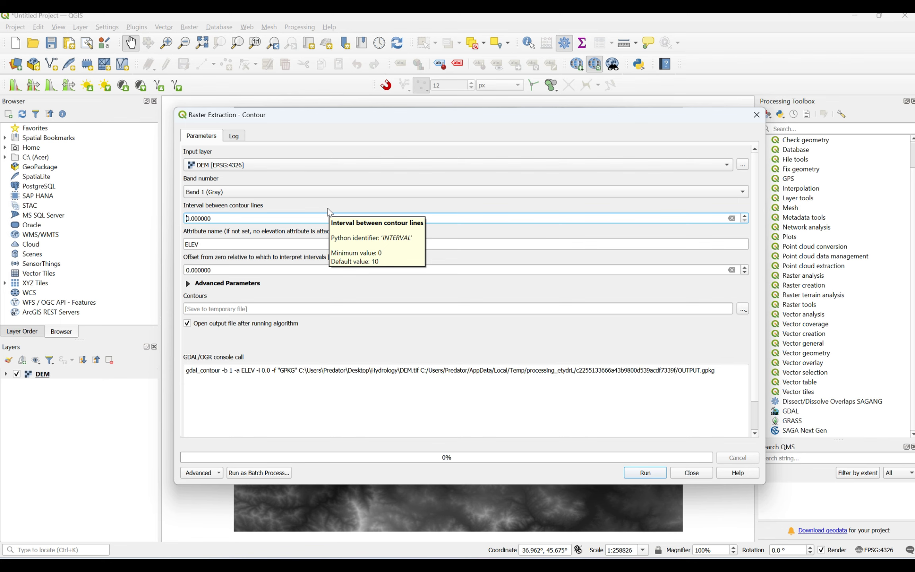
text(5)
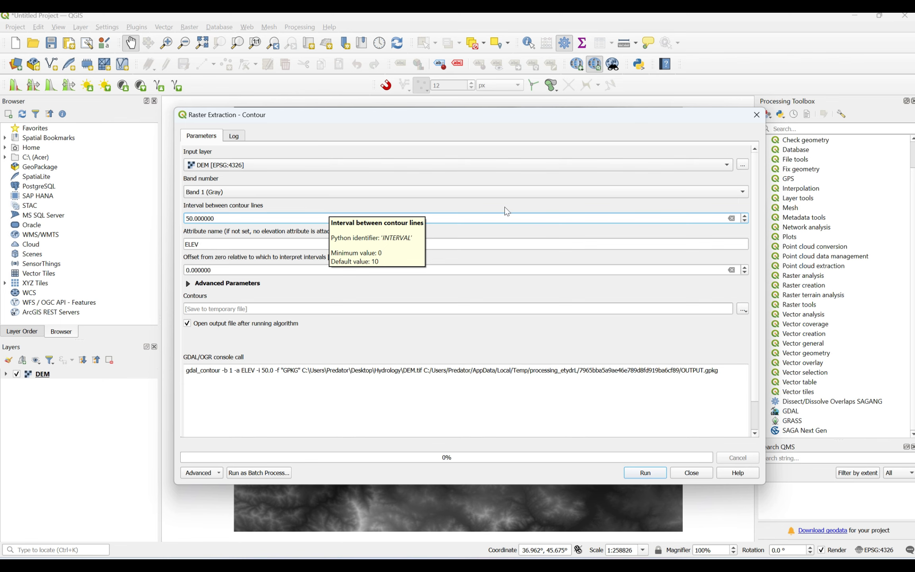
click(650, 206)
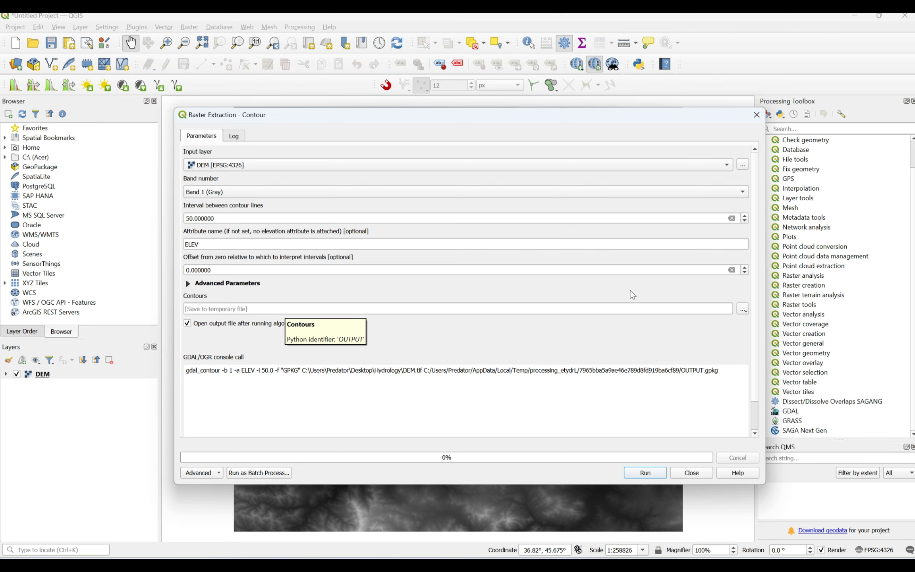
Choose to save the contours to a file and create and open a new Desktop folder named Contour.
click(743, 309)
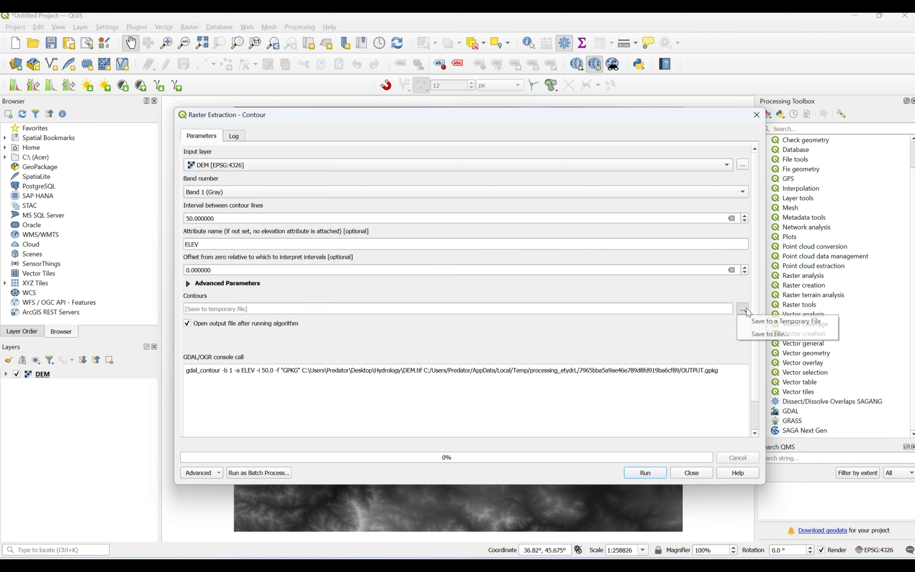
click(759, 335)
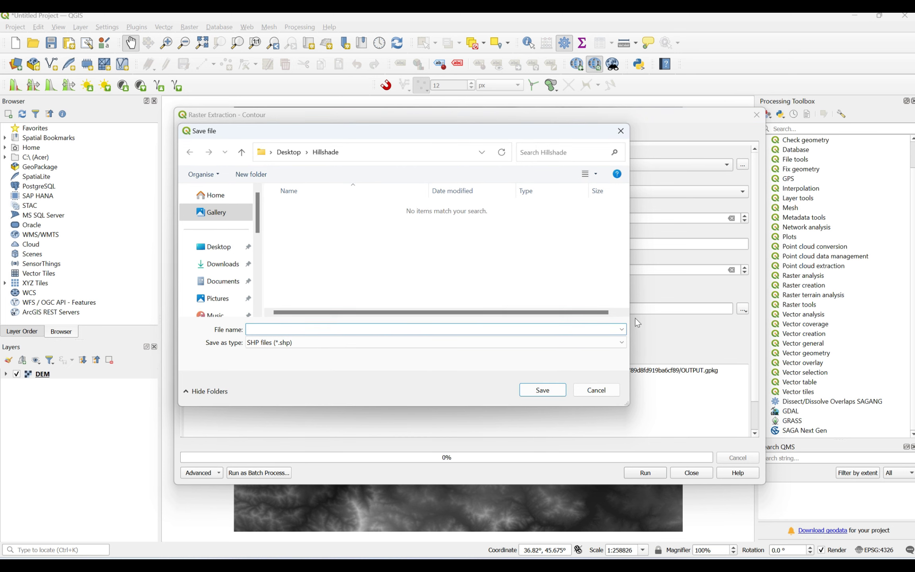
click(291, 152)
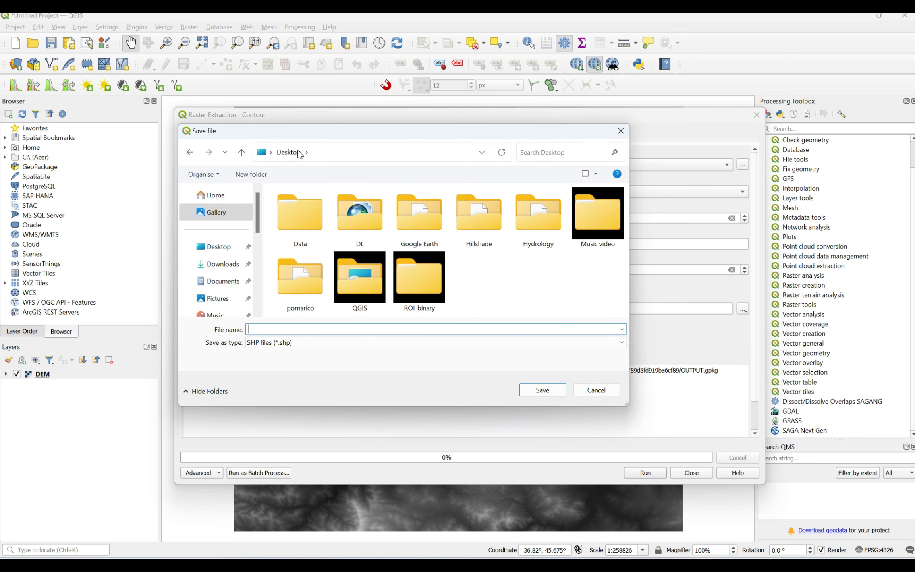
click(245, 179)
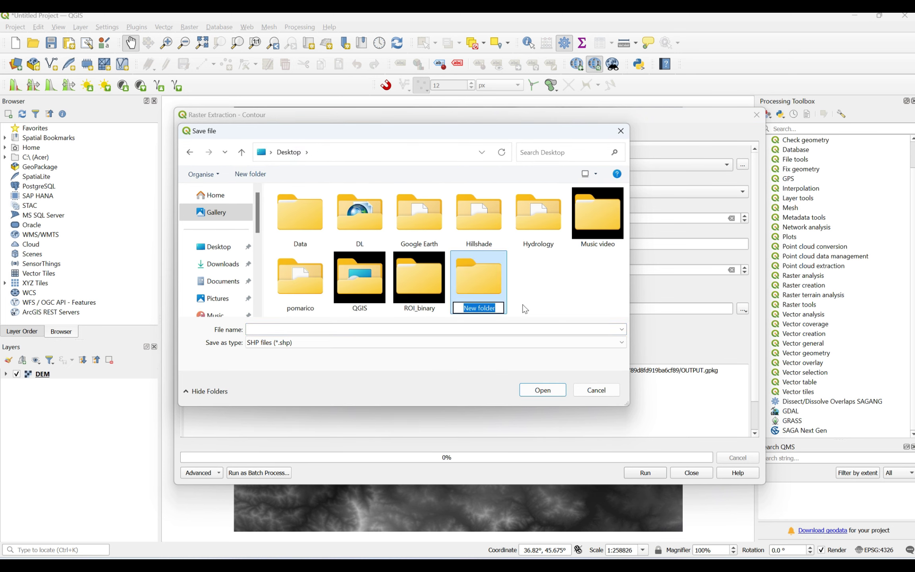
text(Co)
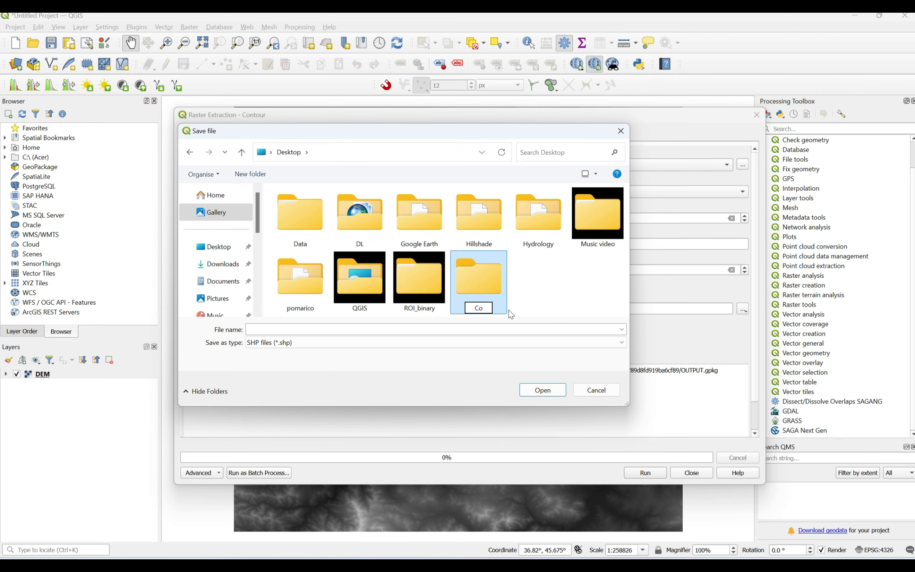
text(ntour)
key(Return)
key(Return)
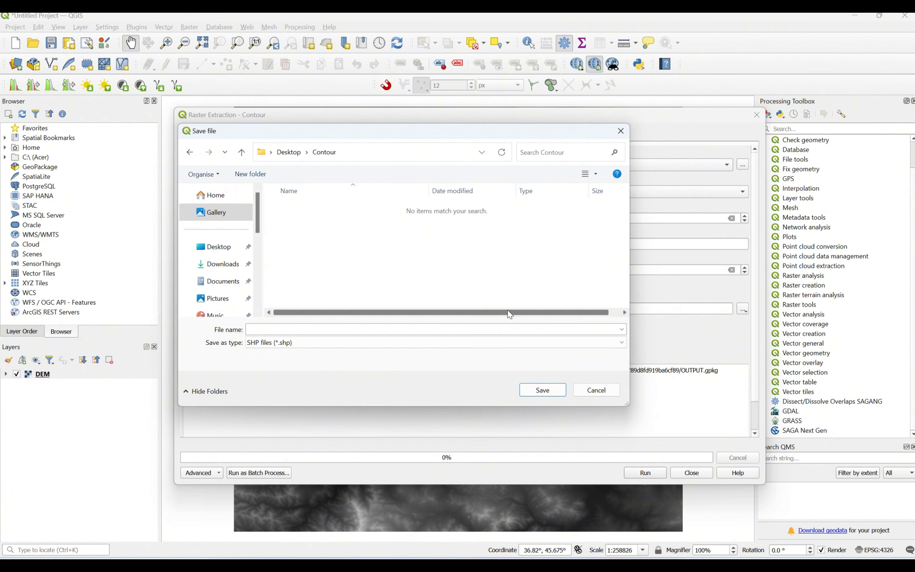
Save the contour output as an SHP file named "50 m" in the Contour folder.
click(420, 330)
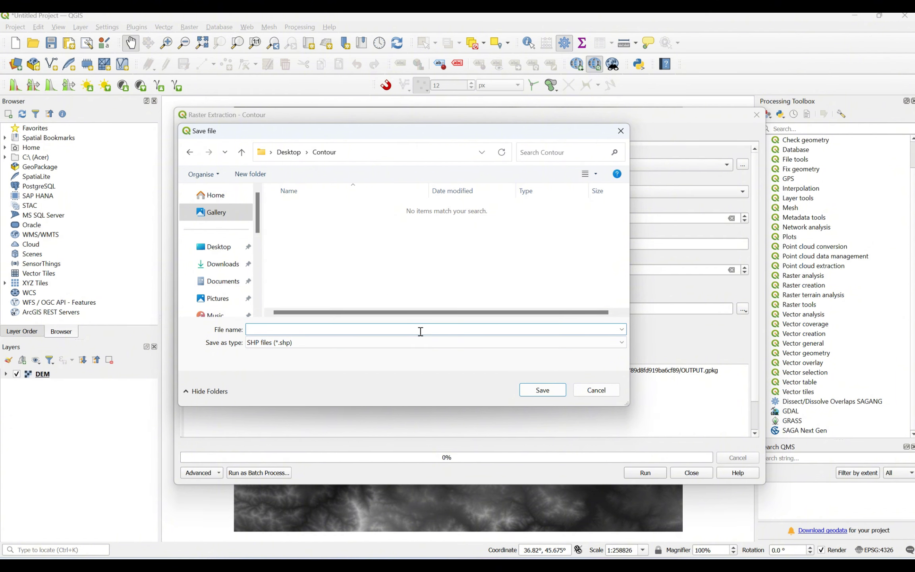
text(50 m)
click(559, 393)
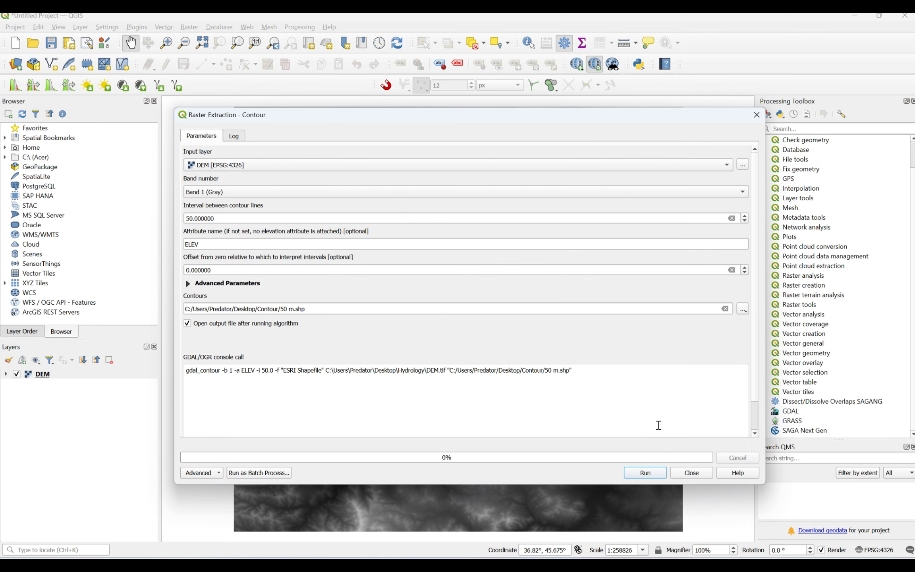
Run the contour extraction, close its dialog, and hide the DEM layer.
click(654, 475)
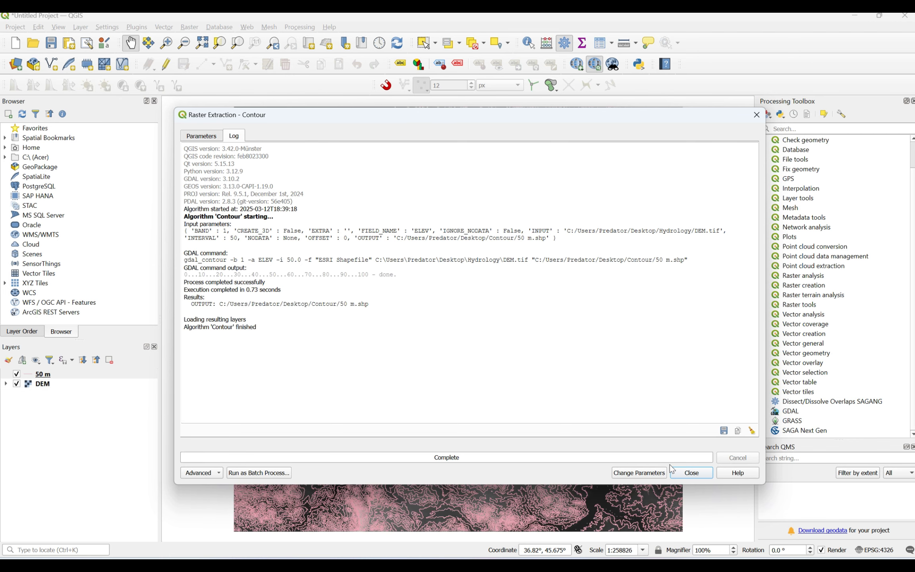
click(678, 473)
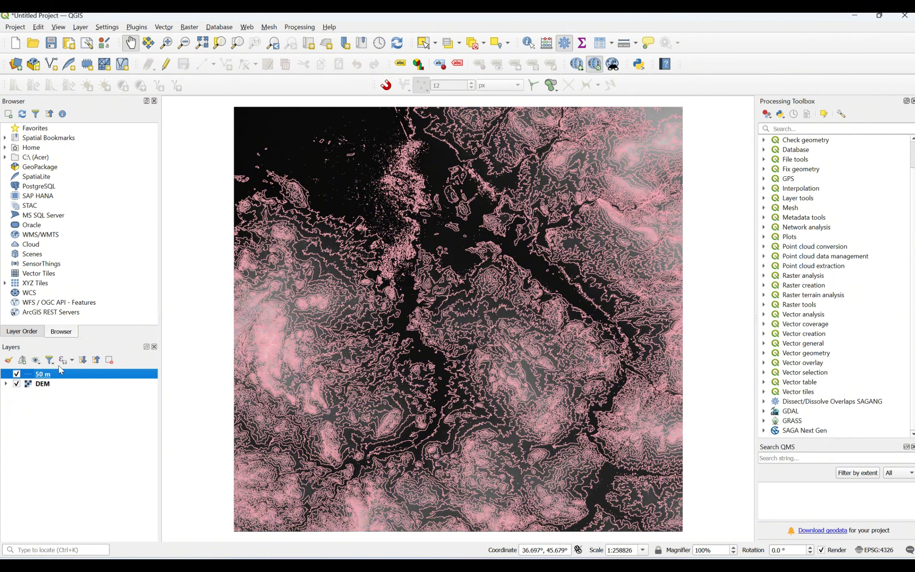
click(16, 383)
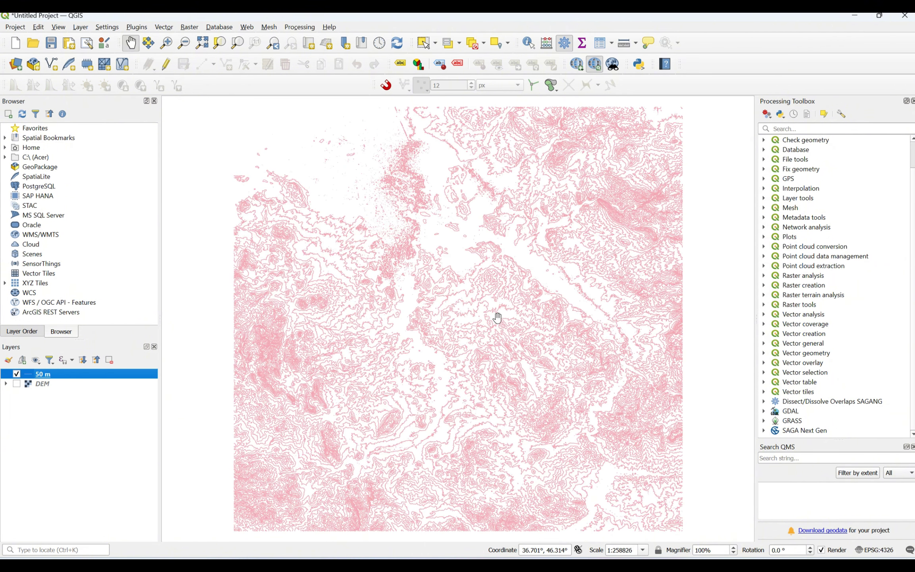
Open the symbology properties of the 50 m contour layer and apply the simple green line preset to it.
right_click(42, 375)
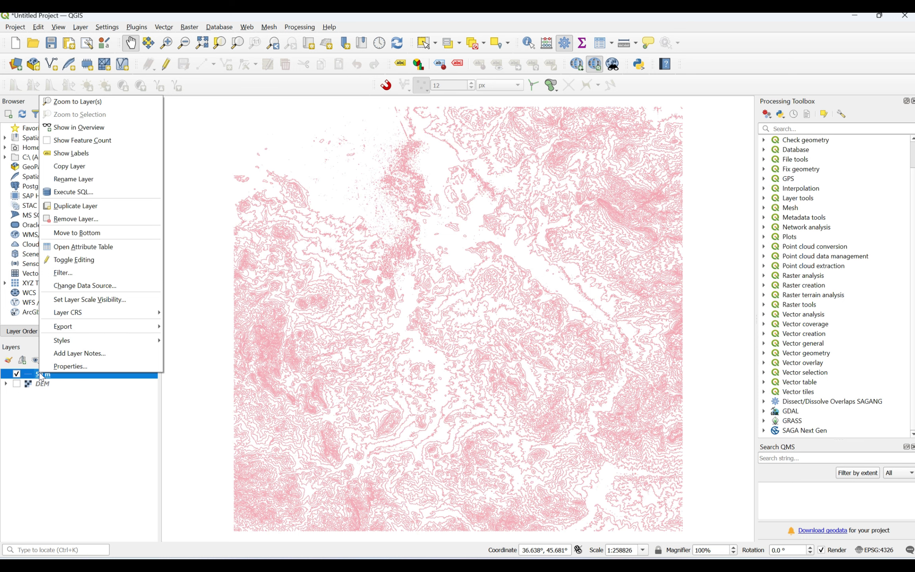
click(60, 366)
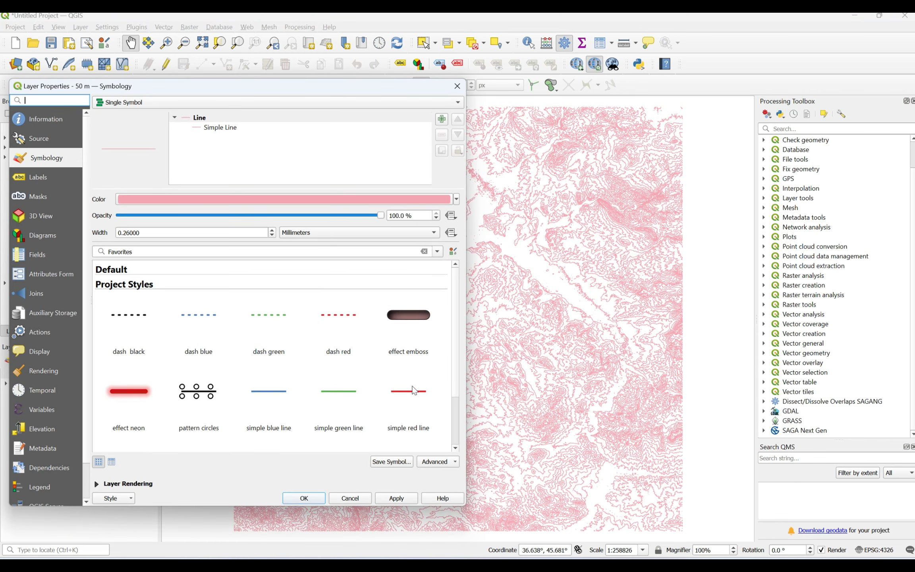
mouse_move(413, 391)
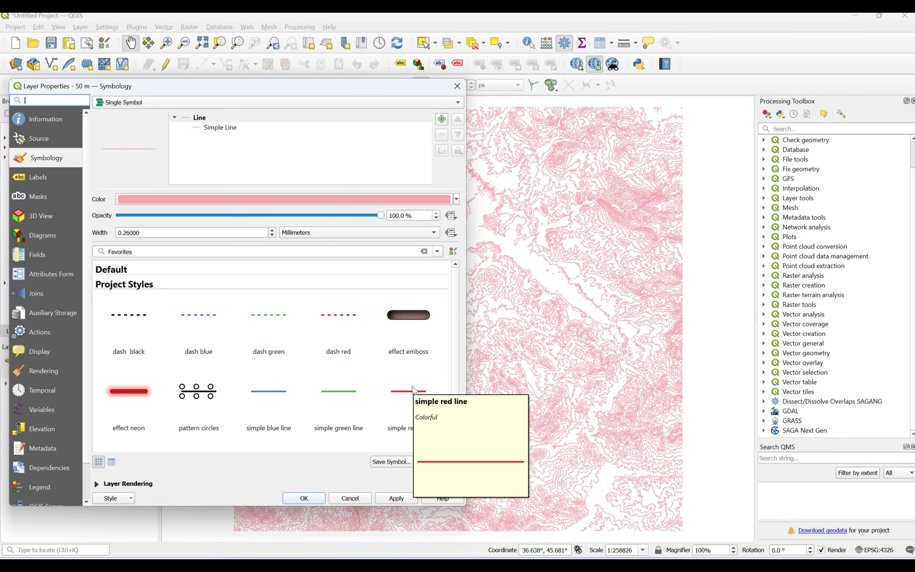
click(344, 390)
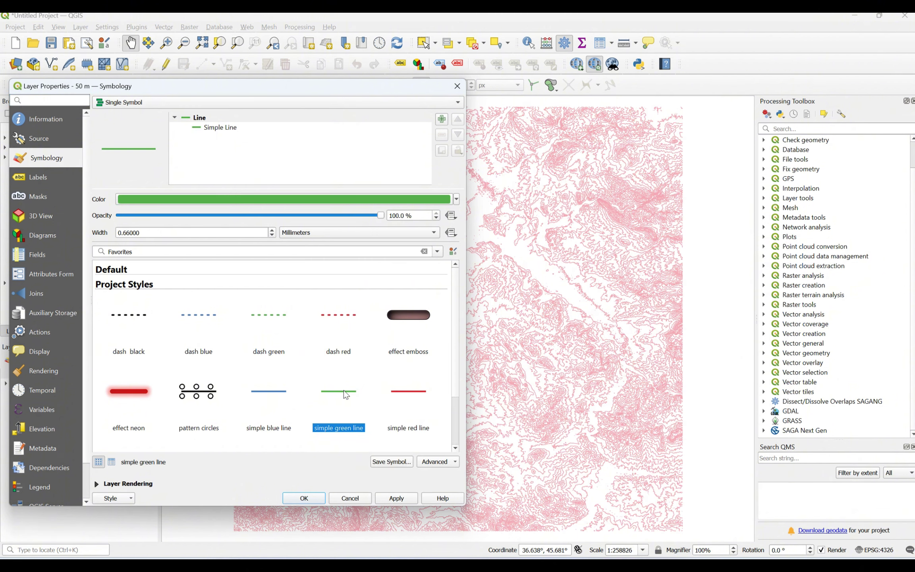
click(409, 496)
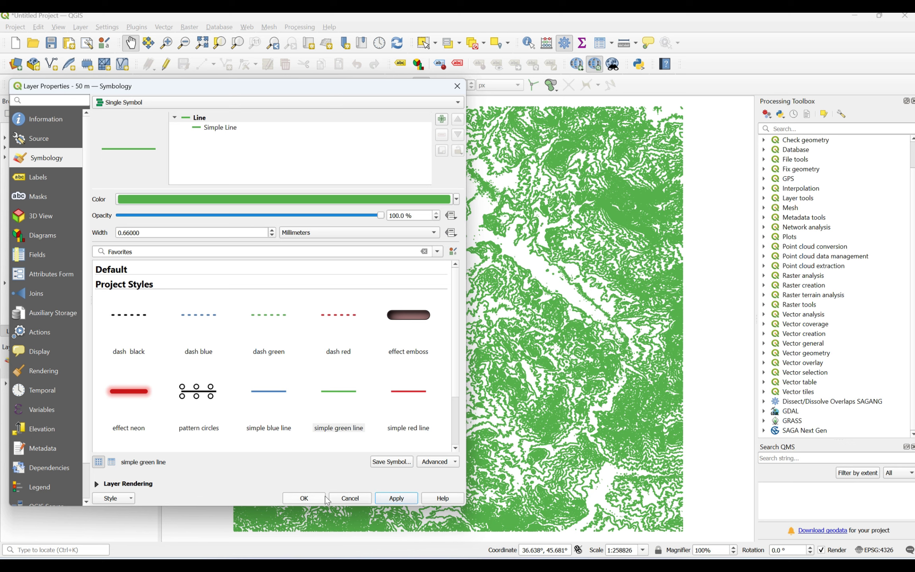
Set the contour line width to 0.3 millimetres, apply it, and close the layer properties.
click(131, 234)
key(BackSpace)
key(BackSpace)
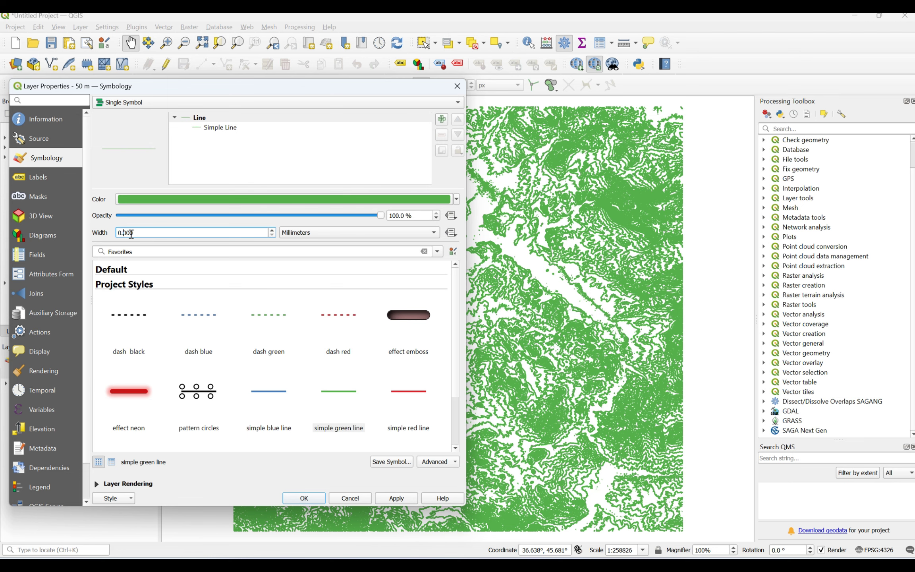
text(3)
click(395, 503)
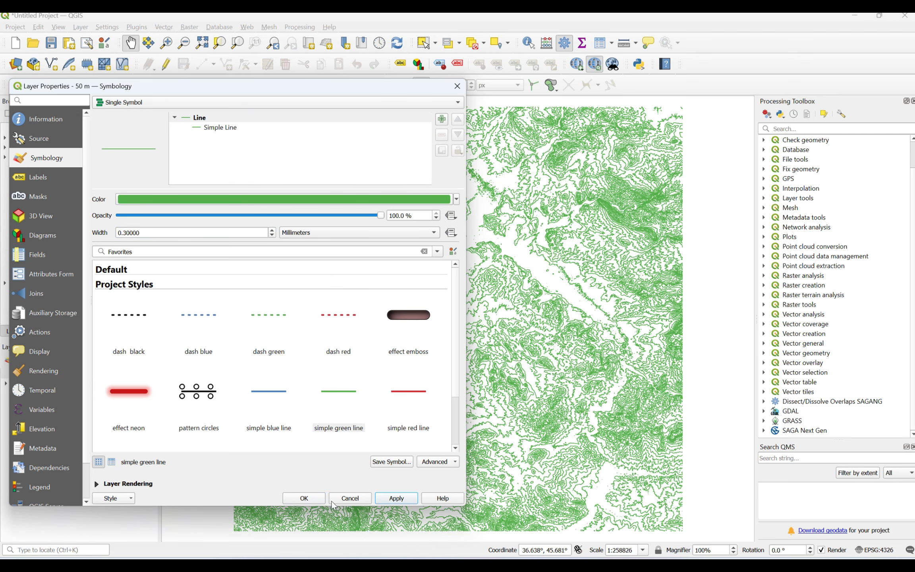
click(304, 498)
scroll(469, 391, up, 1)
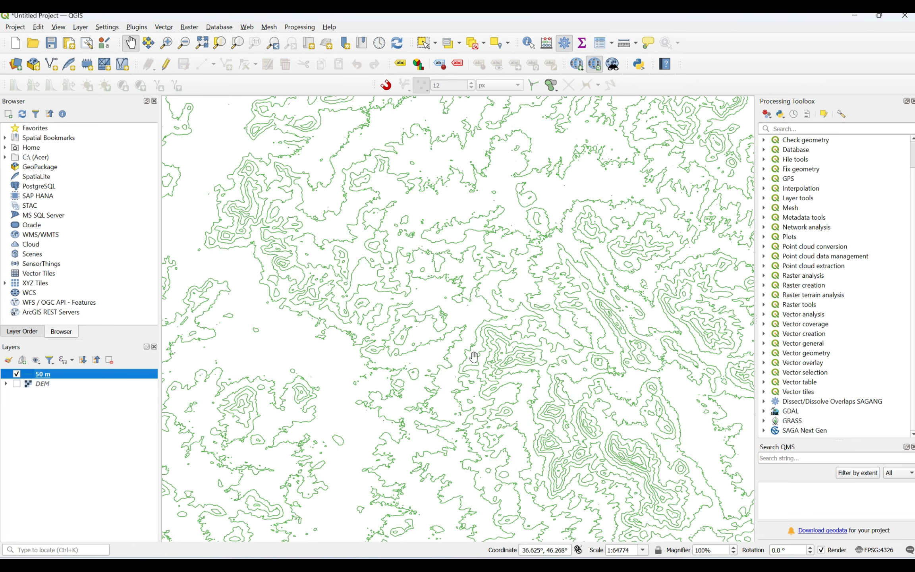
scroll(473, 356, down, 1)
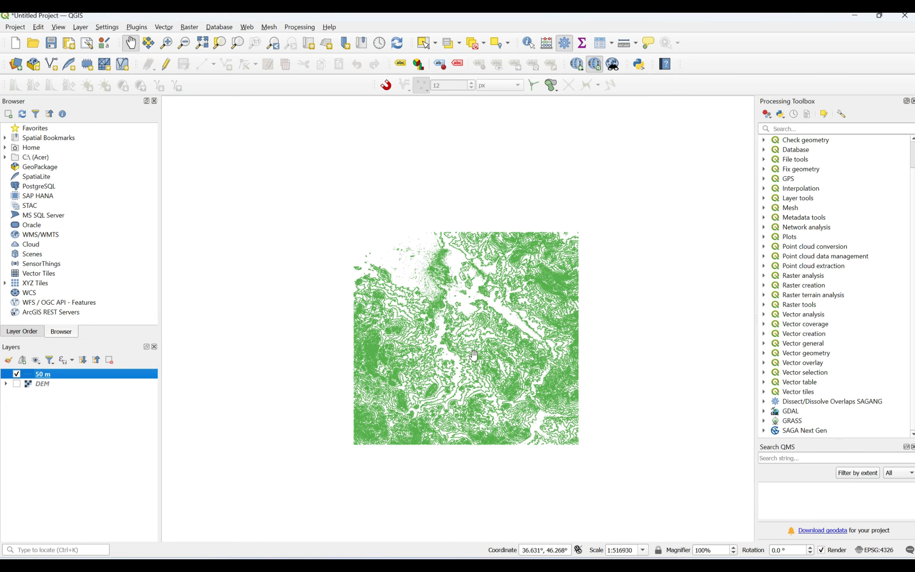
drag(474, 356, 435, 256)
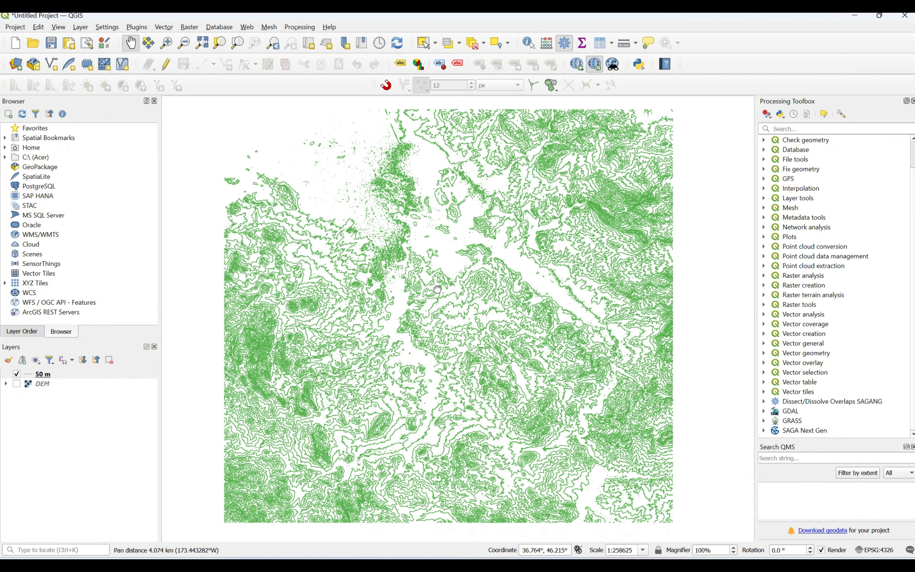